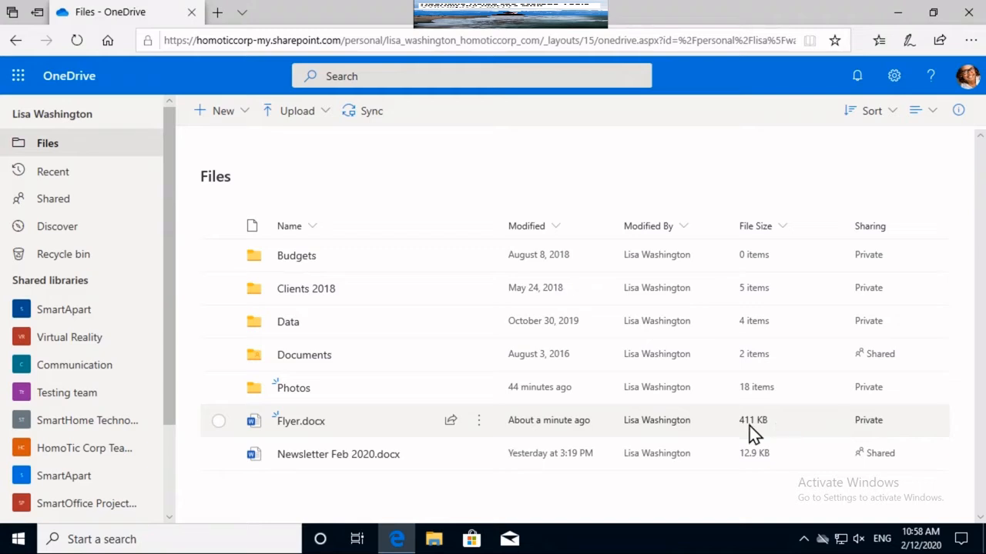
# Start sharing Flyer.docx with a link that works for anyone who has it, with editing allowed.
pyautogui.click(219, 422)
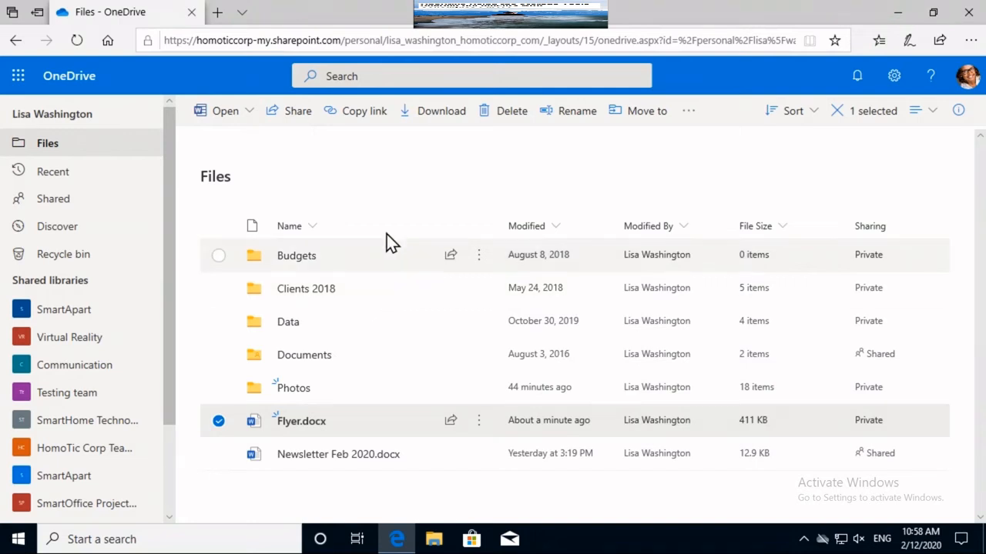
pyautogui.click(306, 118)
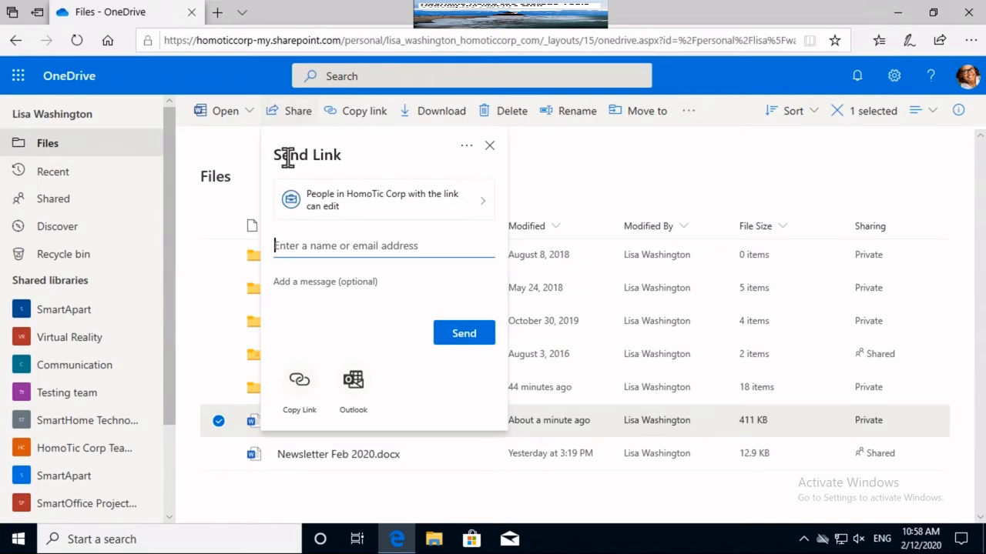
pyautogui.click(425, 205)
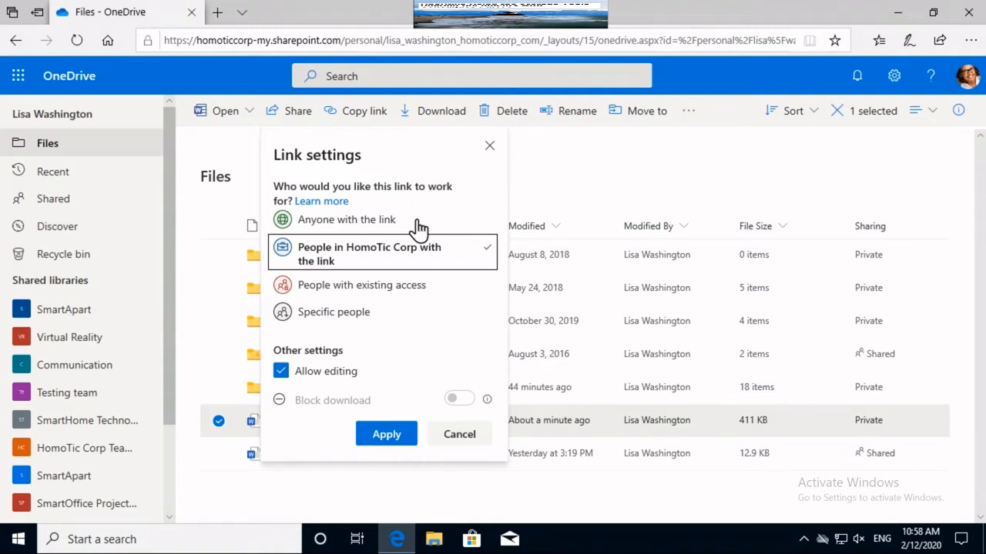
pyautogui.click(354, 223)
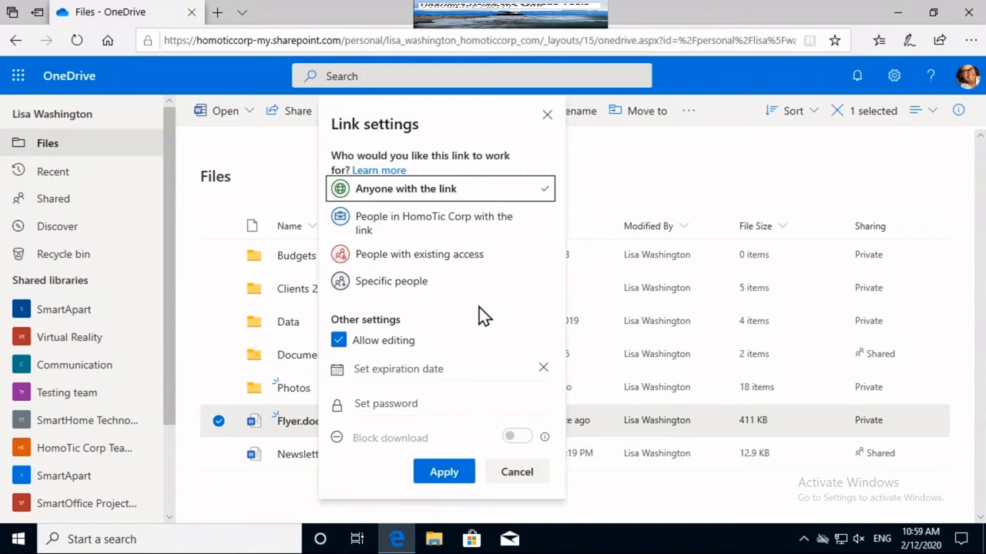
pyautogui.click(339, 342)
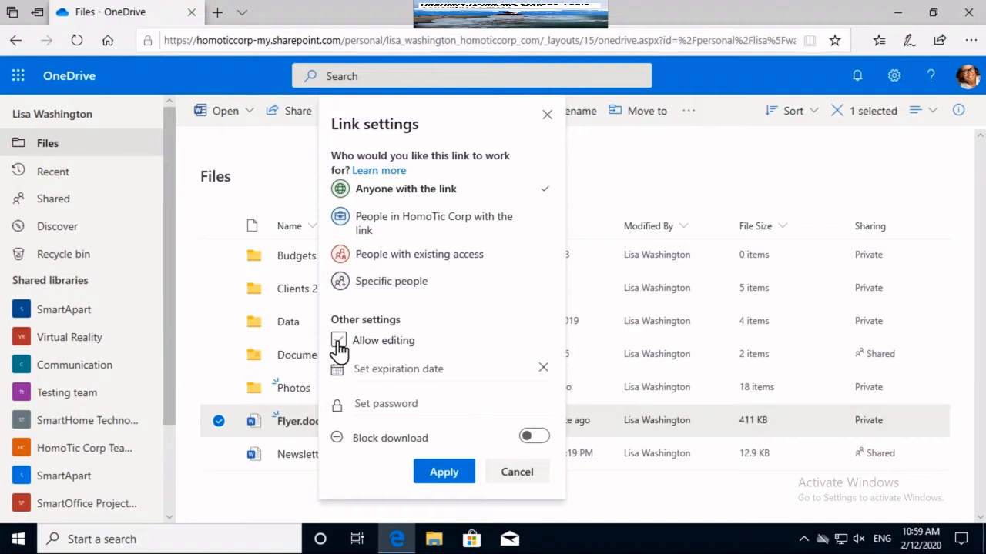
pyautogui.click(339, 341)
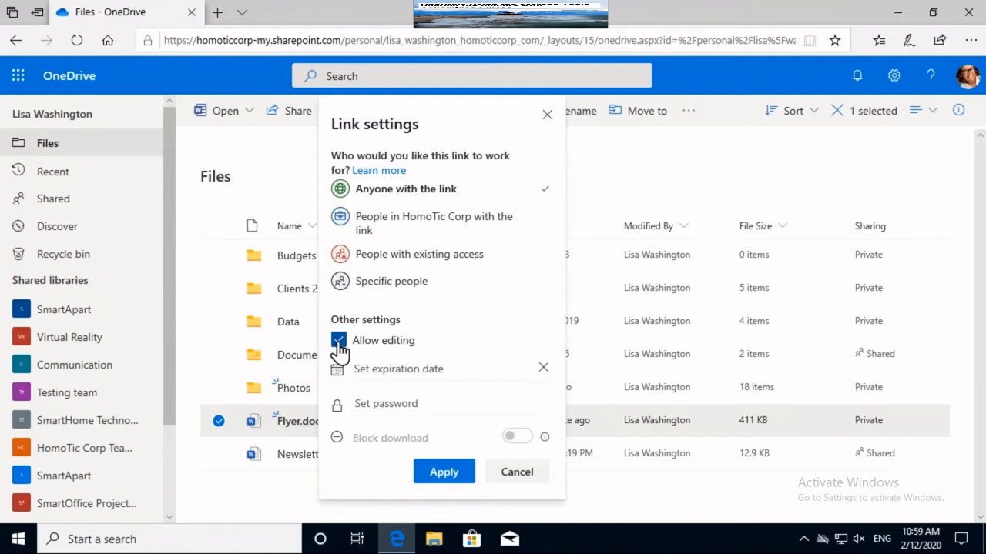
# Set the link to expire on Wednesday Feb 19 2020, protect it with a password, and apply the link settings.
pyautogui.click(413, 371)
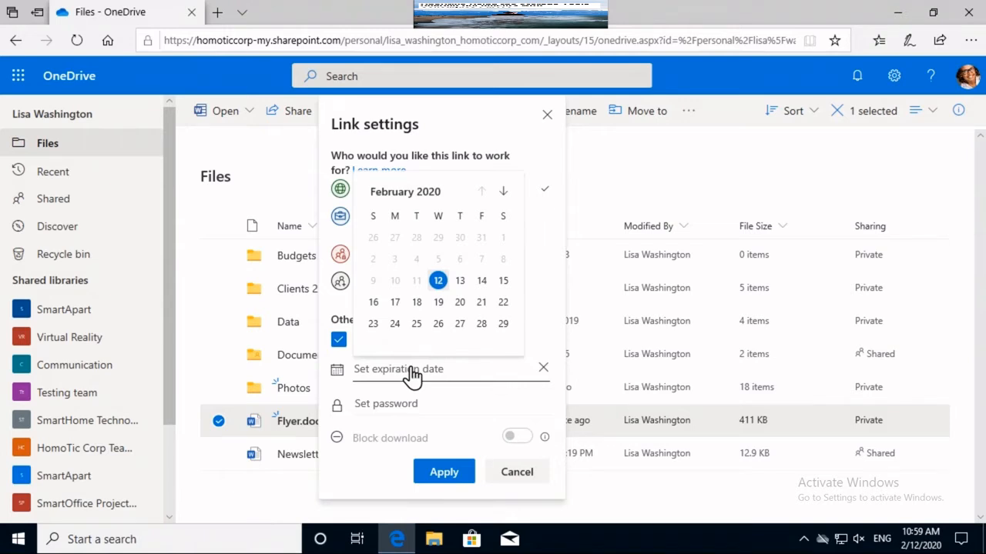
pyautogui.click(438, 304)
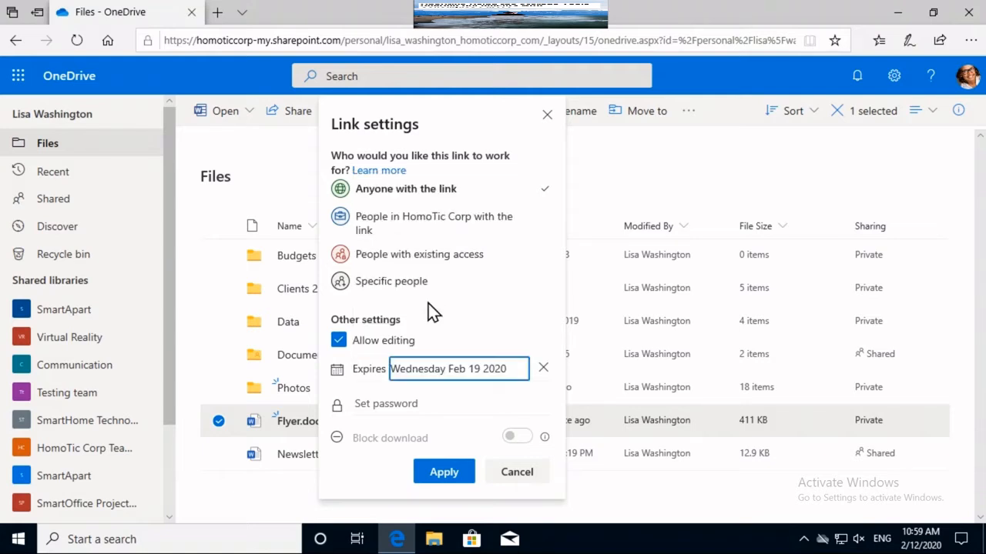
pyautogui.click(409, 402)
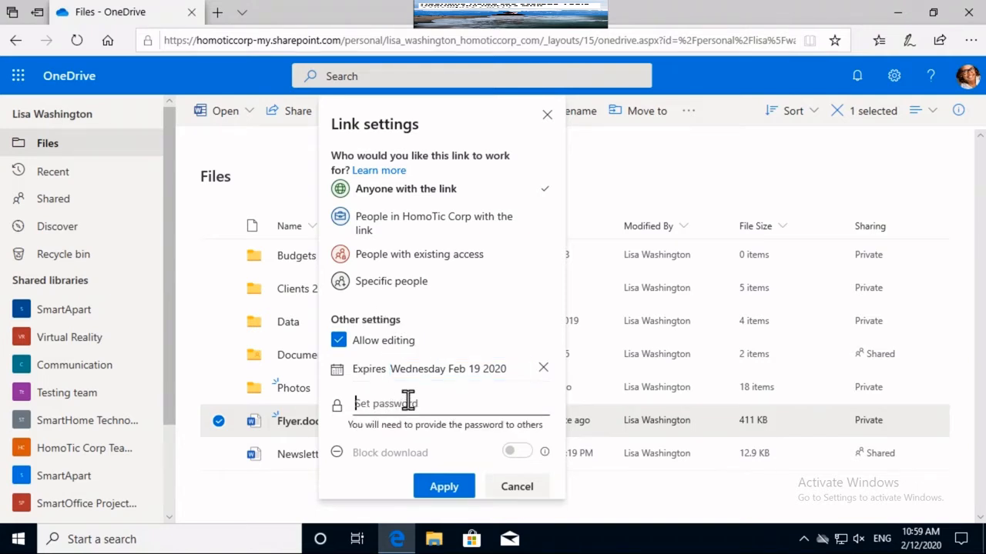
pyautogui.hotkey('ctrl', 'v')
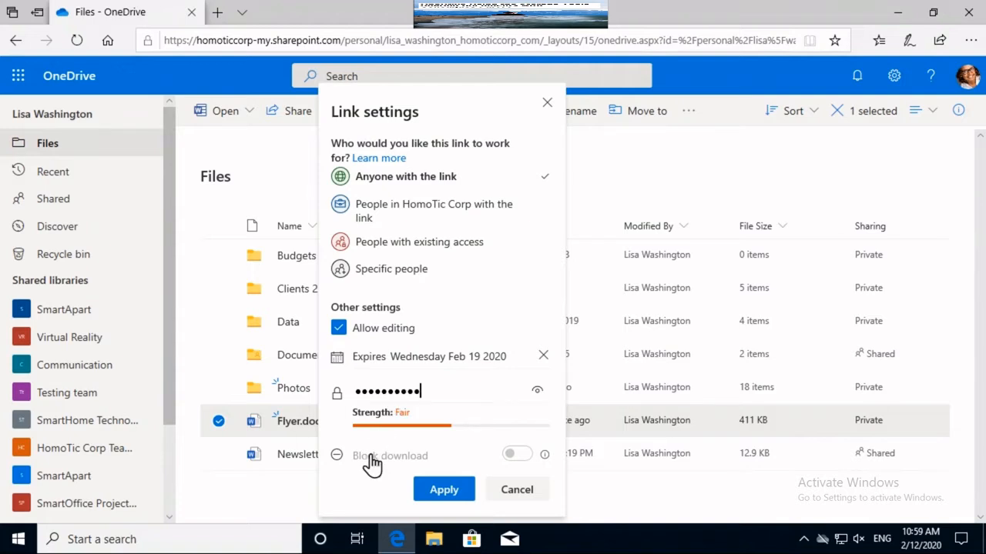
pyautogui.click(384, 475)
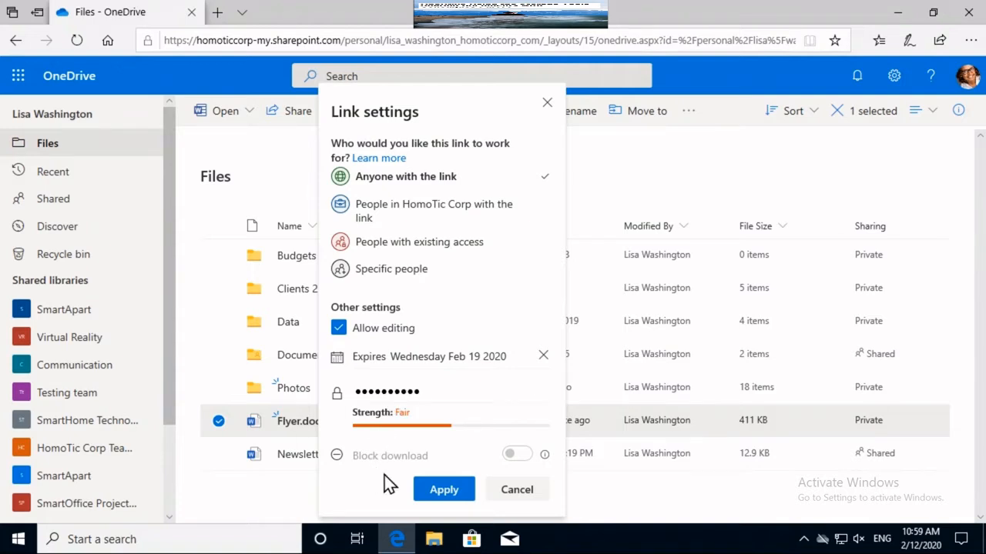
pyautogui.click(441, 490)
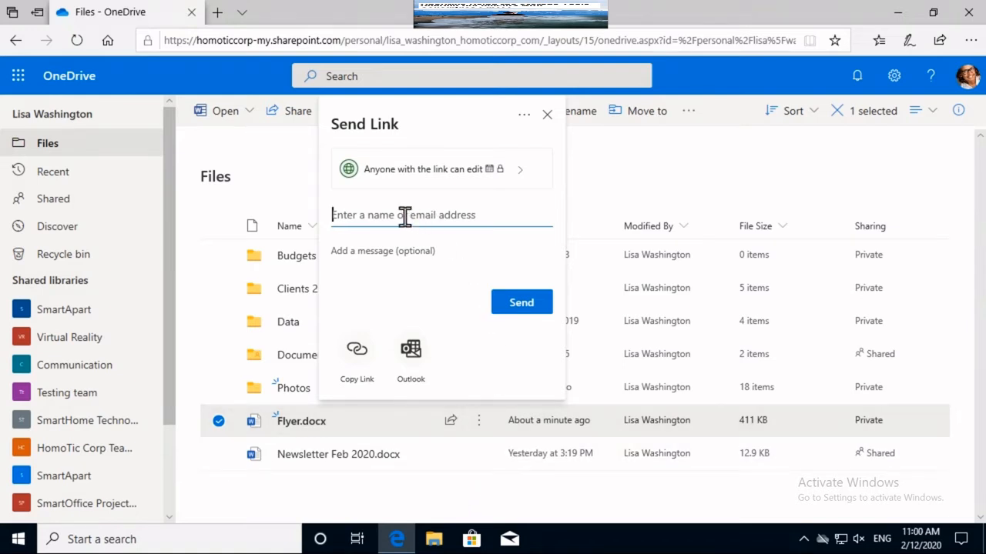
# Send the Flyer.docx link to the first suggested colleague in the organization, then clear the file selection.
pyautogui.write('joh')
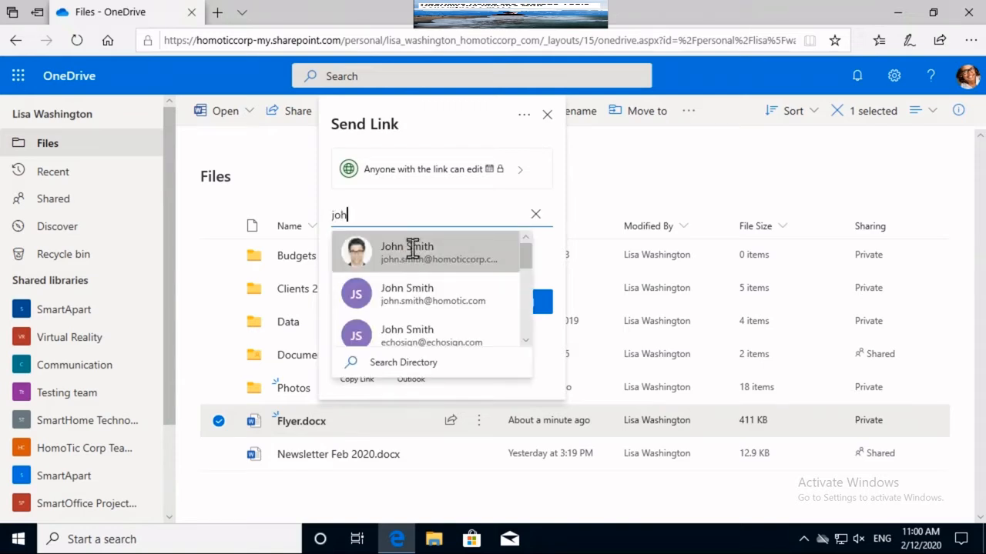
pyautogui.click(413, 247)
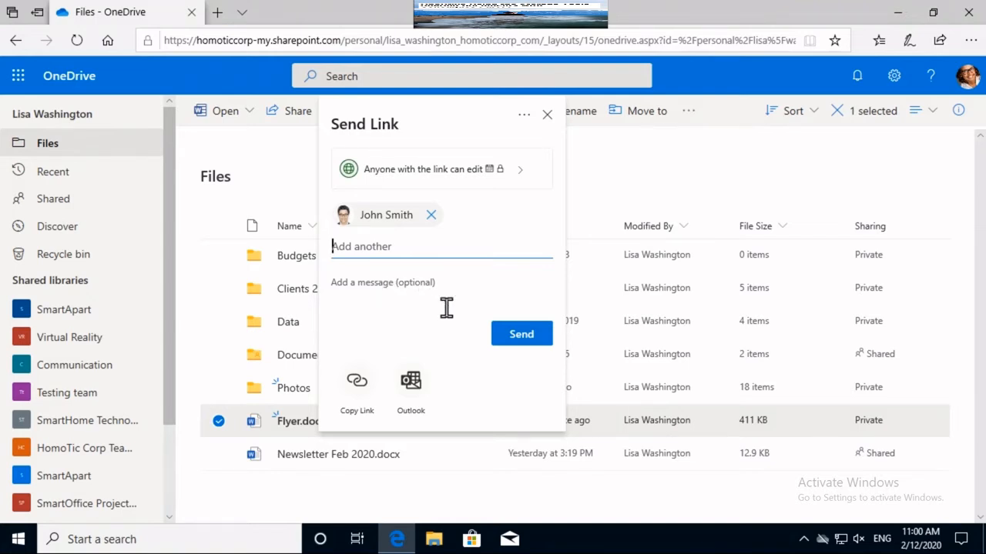
pyautogui.click(519, 336)
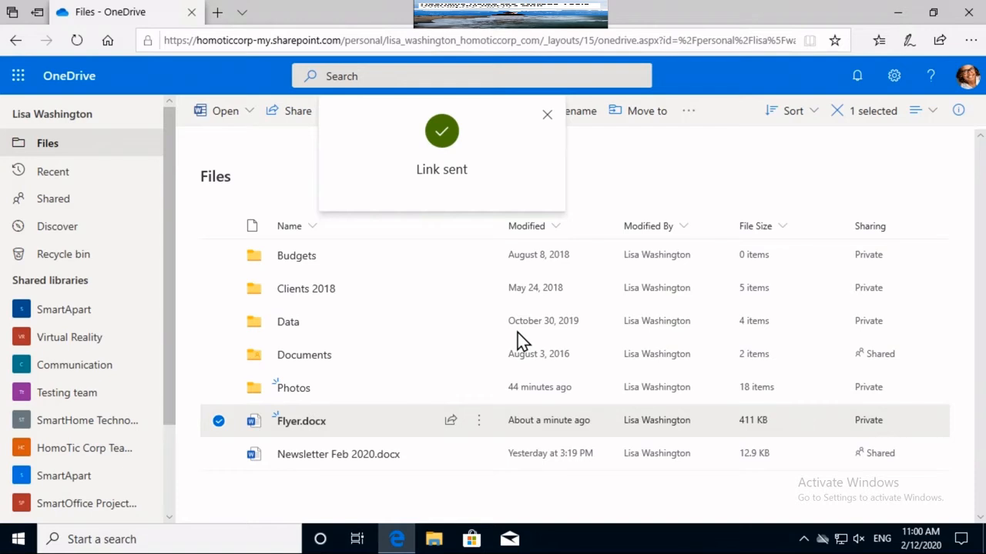
pyautogui.click(545, 117)
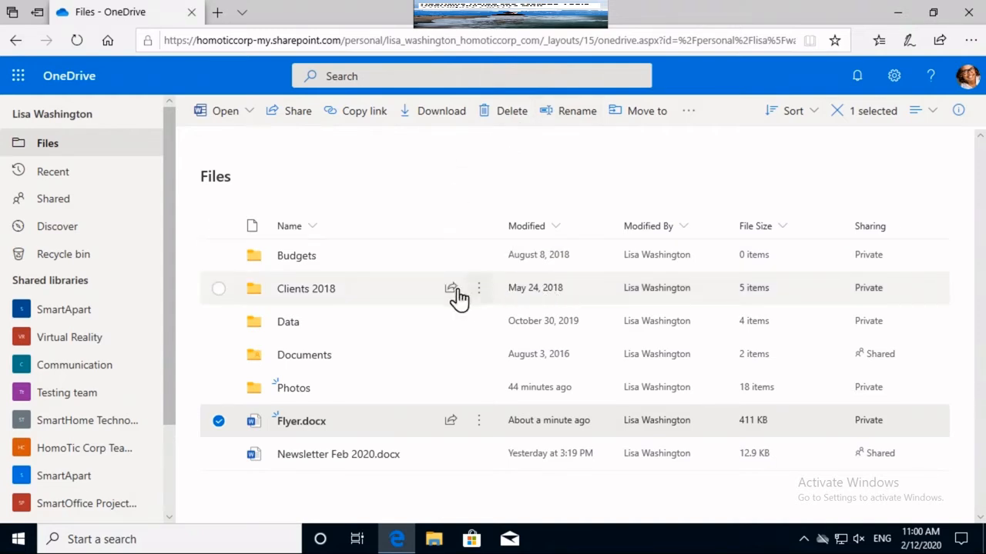
pyautogui.click(219, 422)
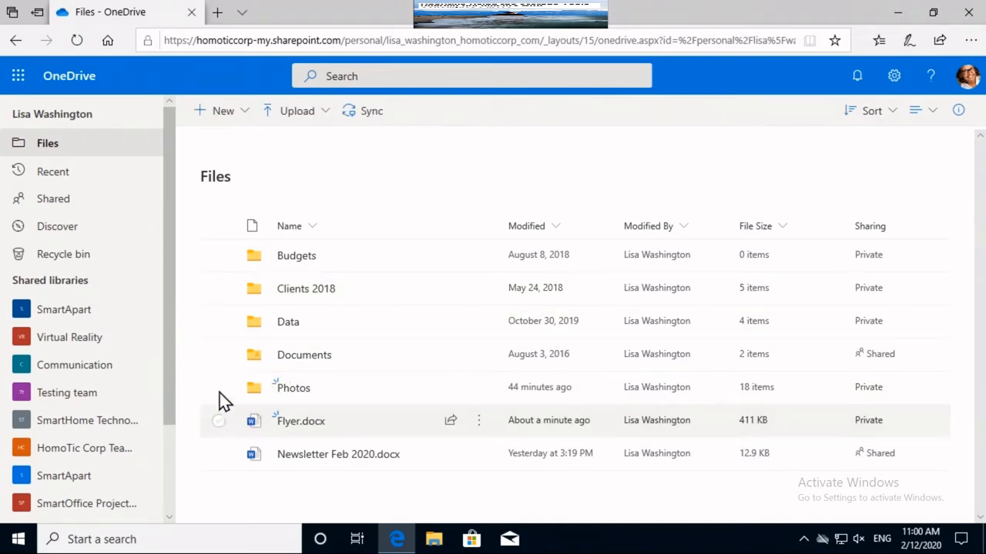
# Share the Data folder by sending an editable organization link to a colleague, then deselect the folder.
pyautogui.click(219, 322)
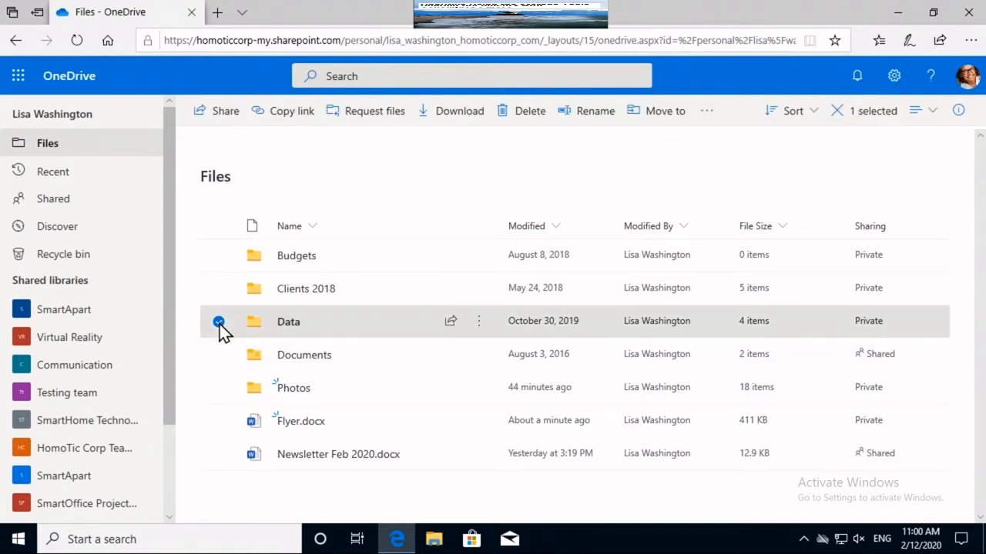
pyautogui.click(450, 323)
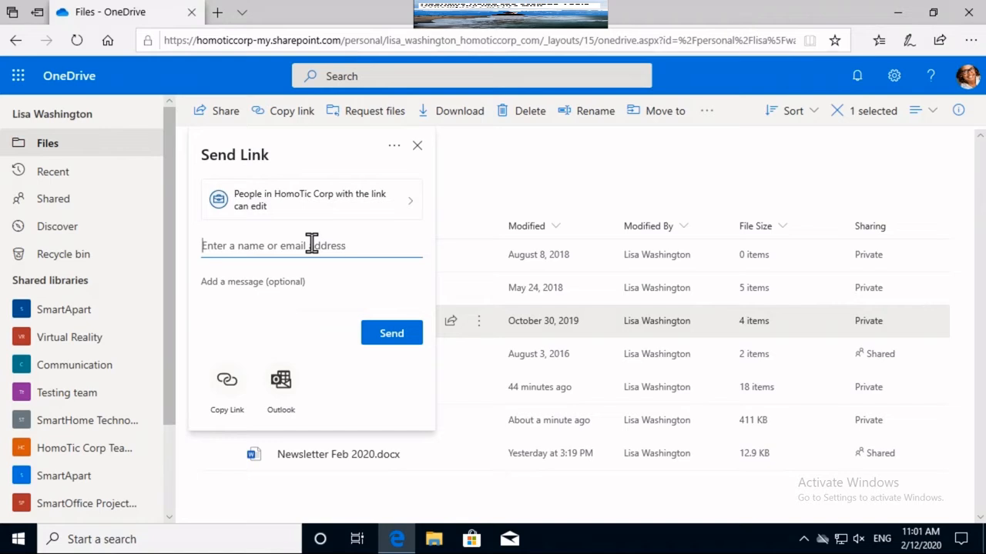
pyautogui.write('jul')
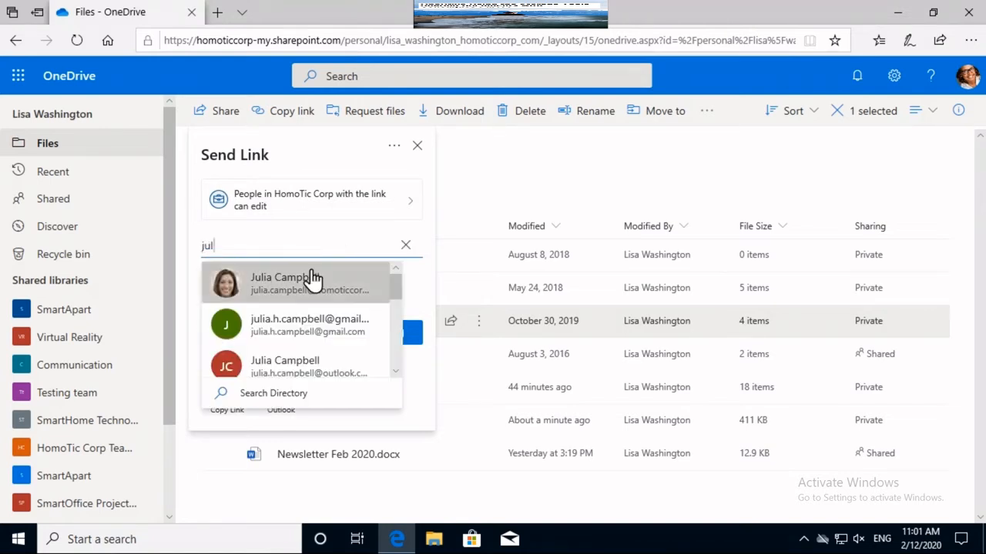
pyautogui.click(313, 278)
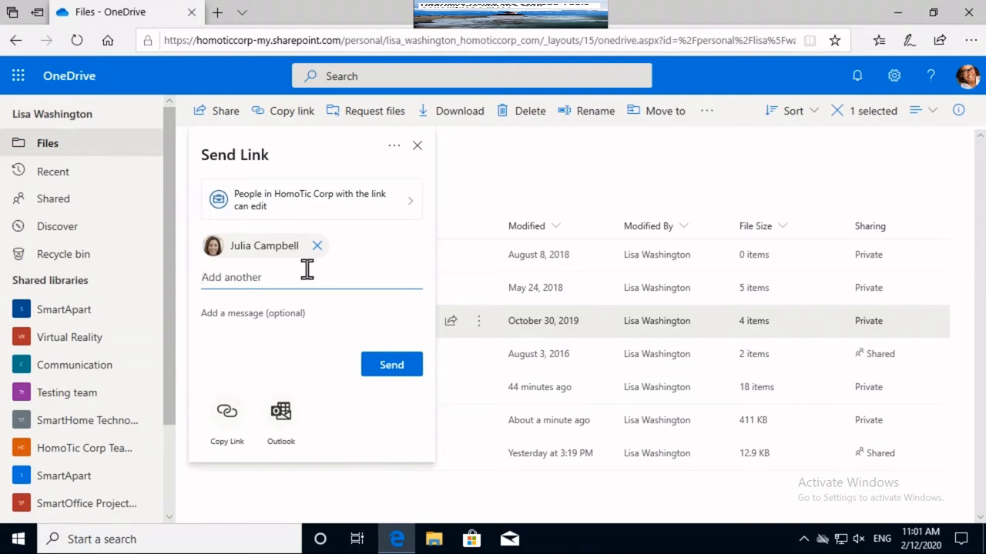
pyautogui.click(386, 375)
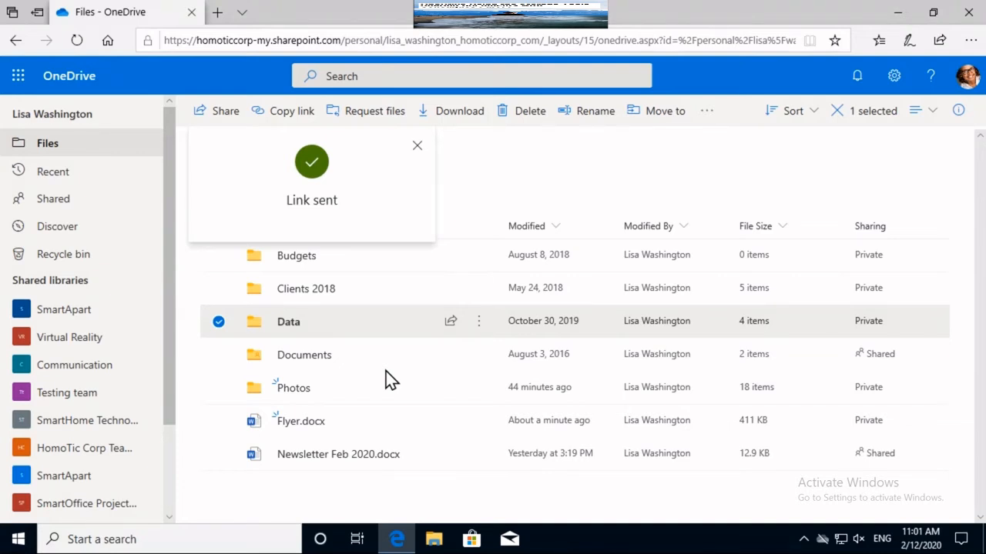
pyautogui.click(216, 323)
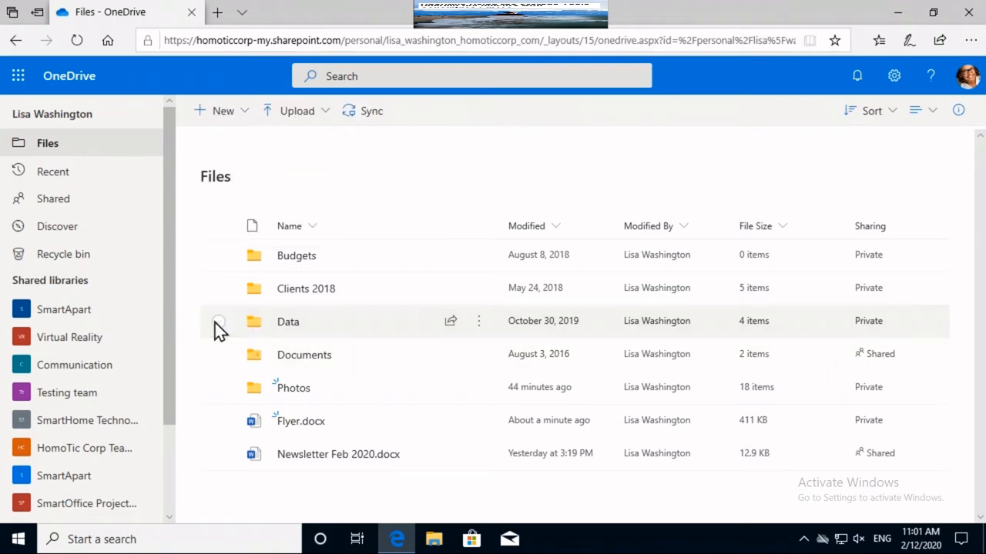
# Open the access management details of Newsletter Feb 2020.docx.
pyautogui.click(218, 454)
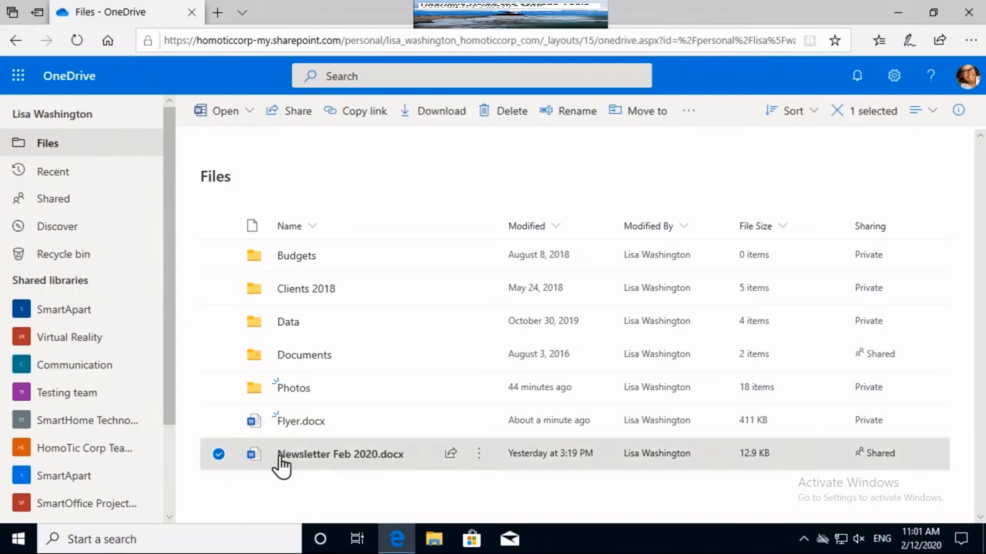
pyautogui.click(478, 458)
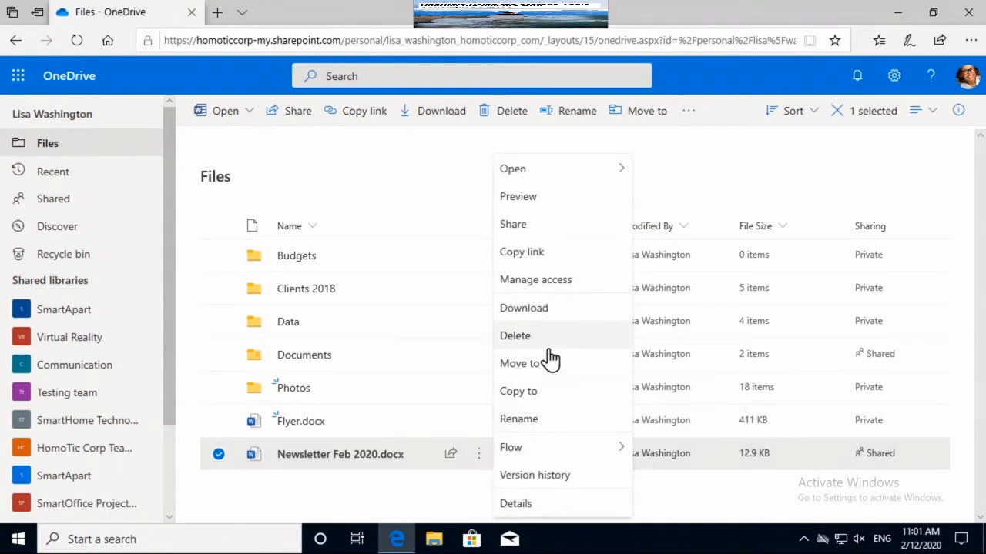
pyautogui.click(559, 283)
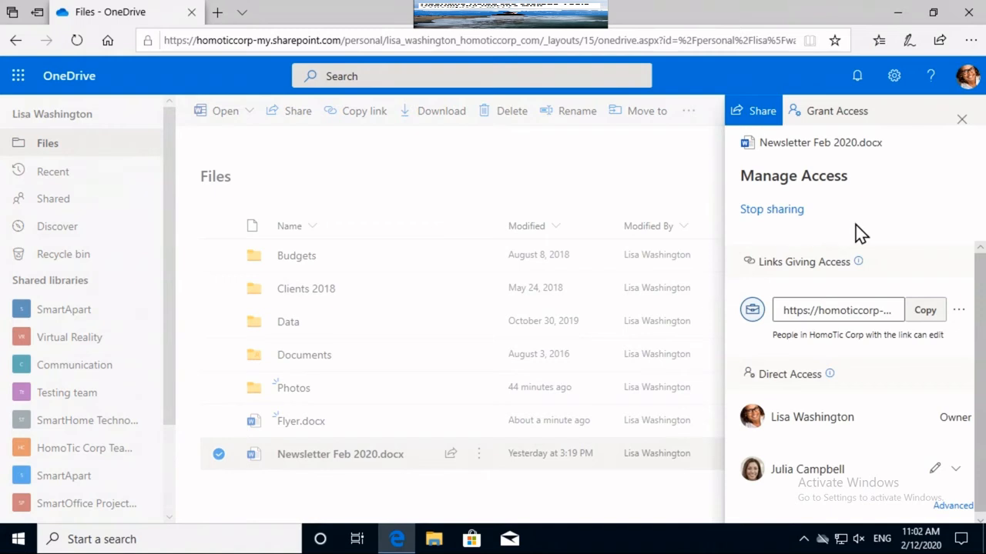
# Grant a colleague direct access to Newsletter Feb 2020.docx with the Can view permission and notification enabled.
pyautogui.click(839, 112)
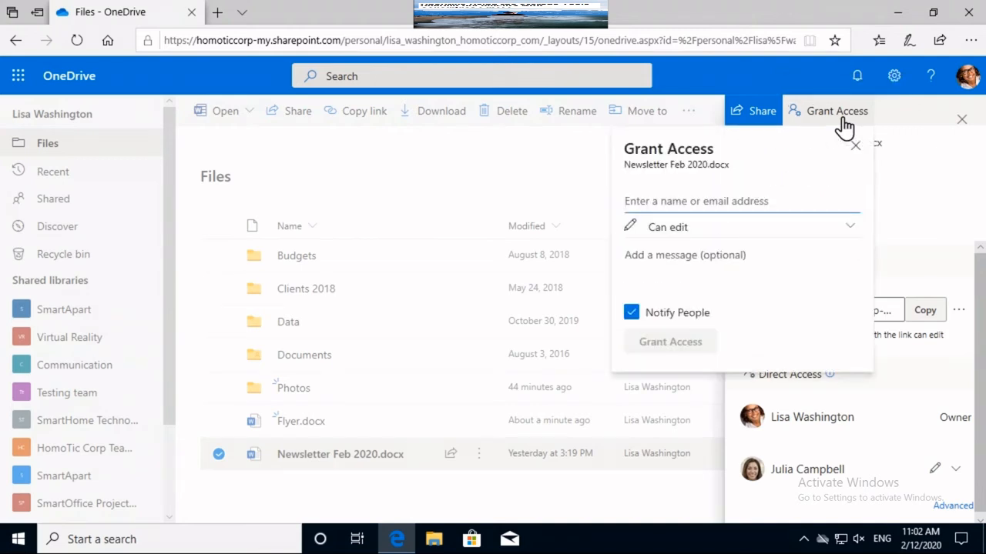
pyautogui.write('john')
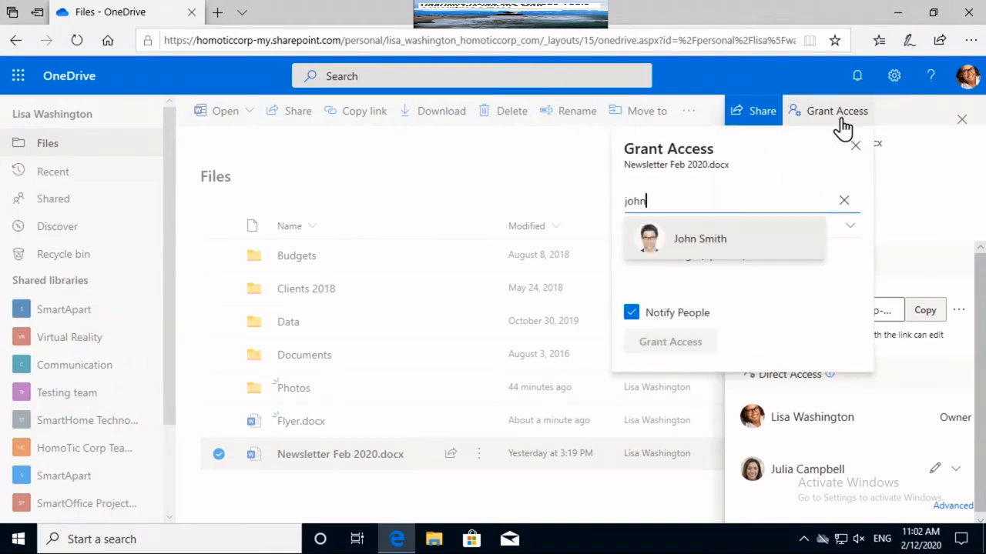
pyautogui.click(780, 241)
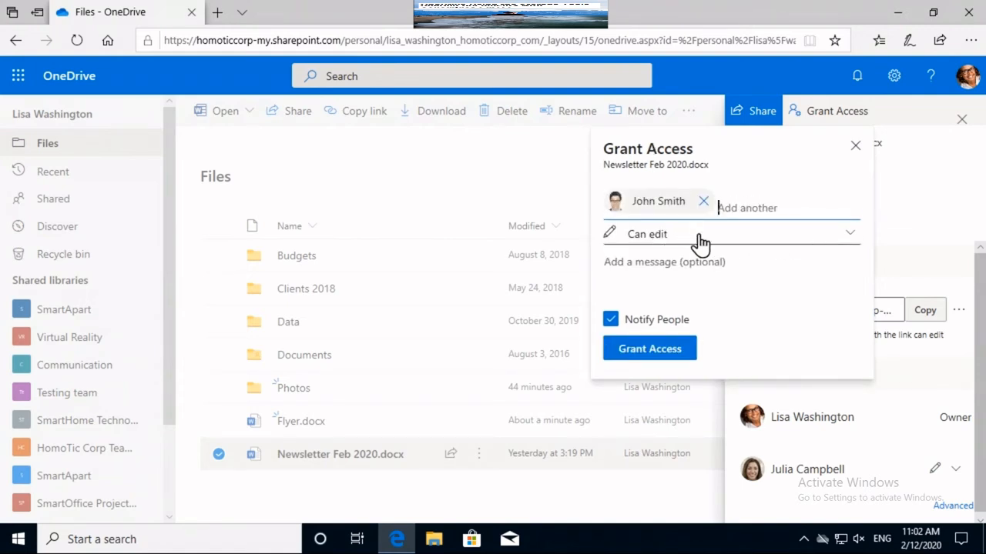
pyautogui.click(798, 240)
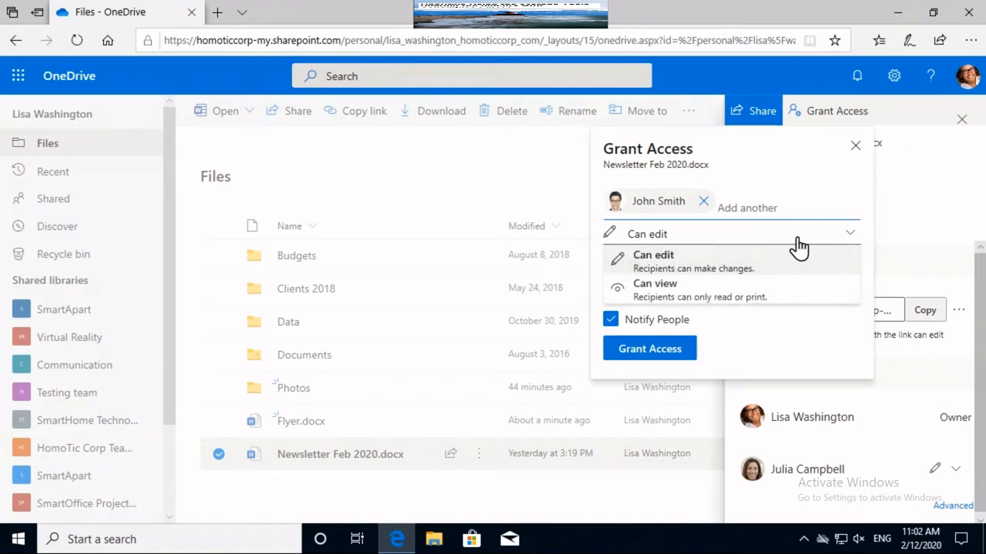
pyautogui.click(756, 298)
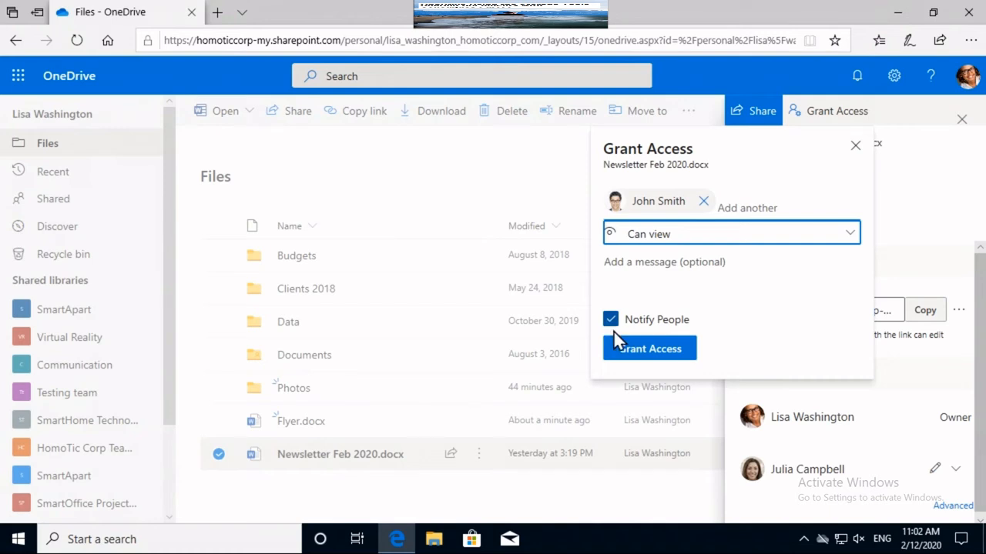
pyautogui.click(628, 350)
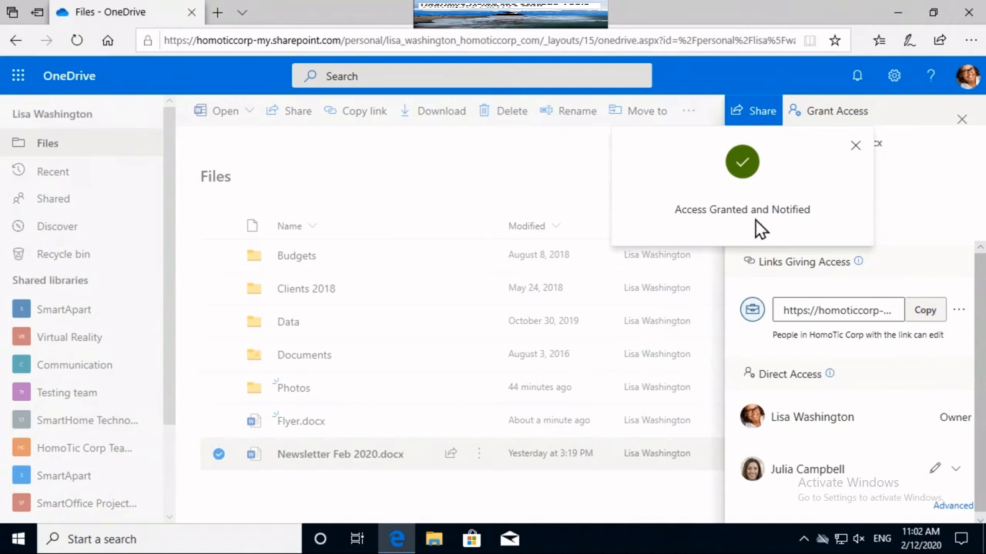
pyautogui.click(855, 147)
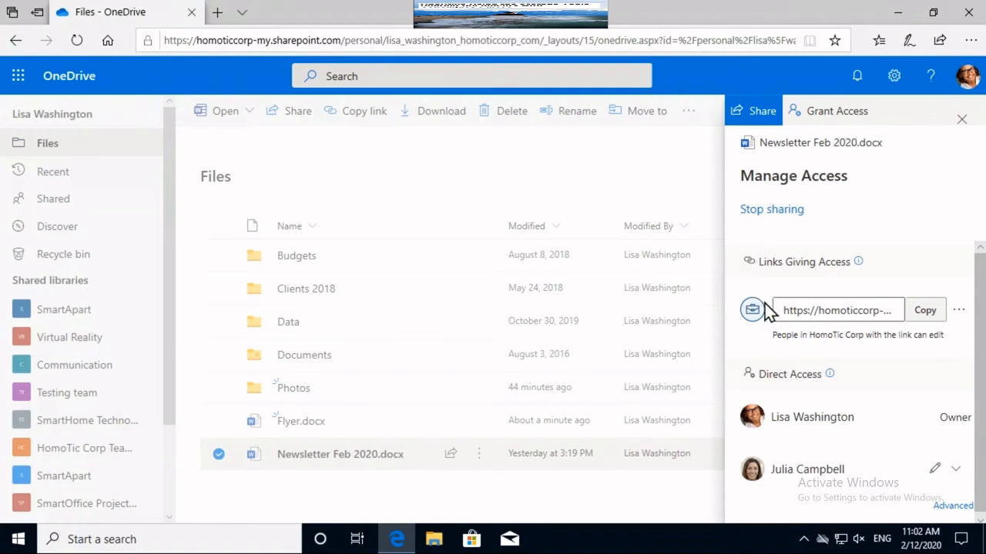
# Copy the newsletter's organization sharing link and check the permission options of the colleague with direct access.
pyautogui.click(918, 316)
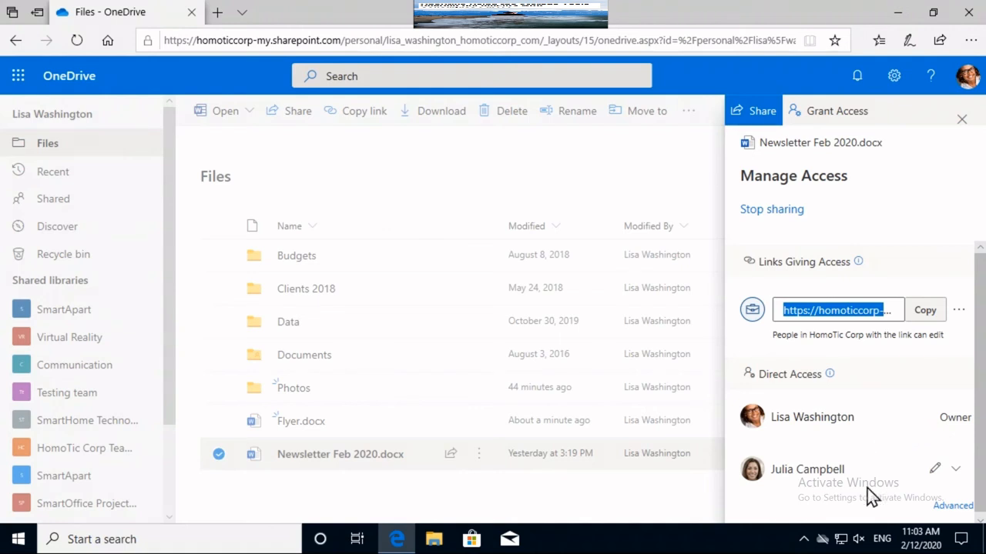
pyautogui.click(955, 470)
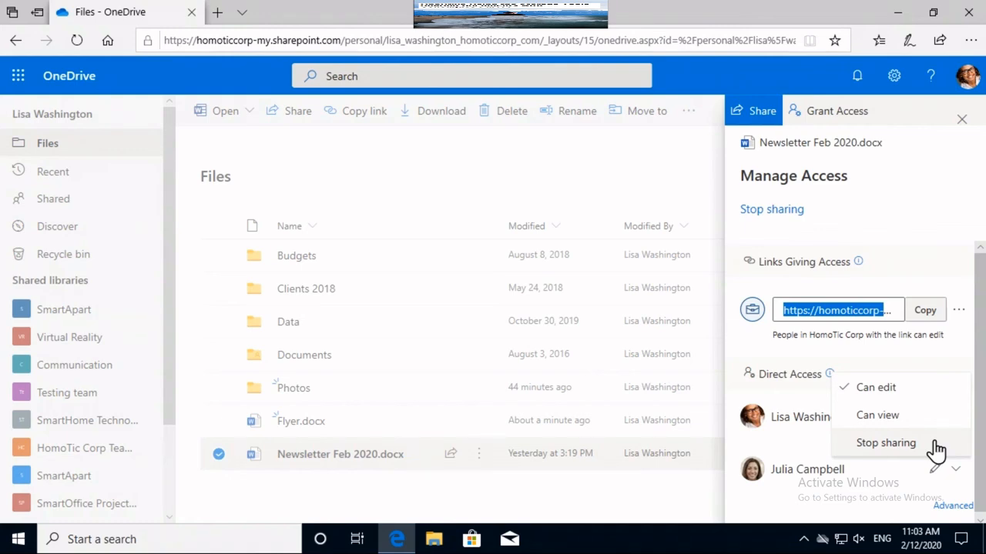
pyautogui.click(861, 221)
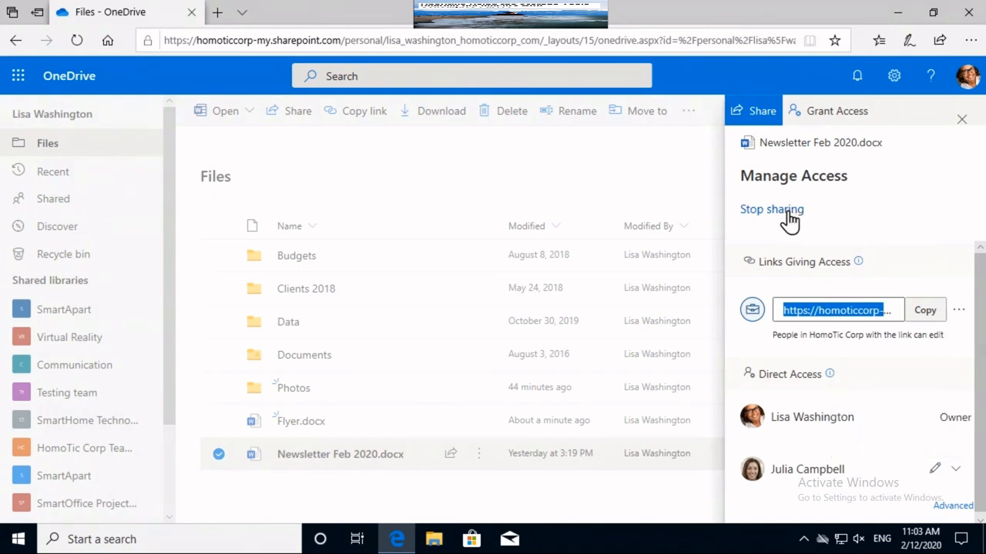
# Stop sharing Newsletter Feb 2020.docx with everyone except its owner and close its access details.
pyautogui.click(791, 221)
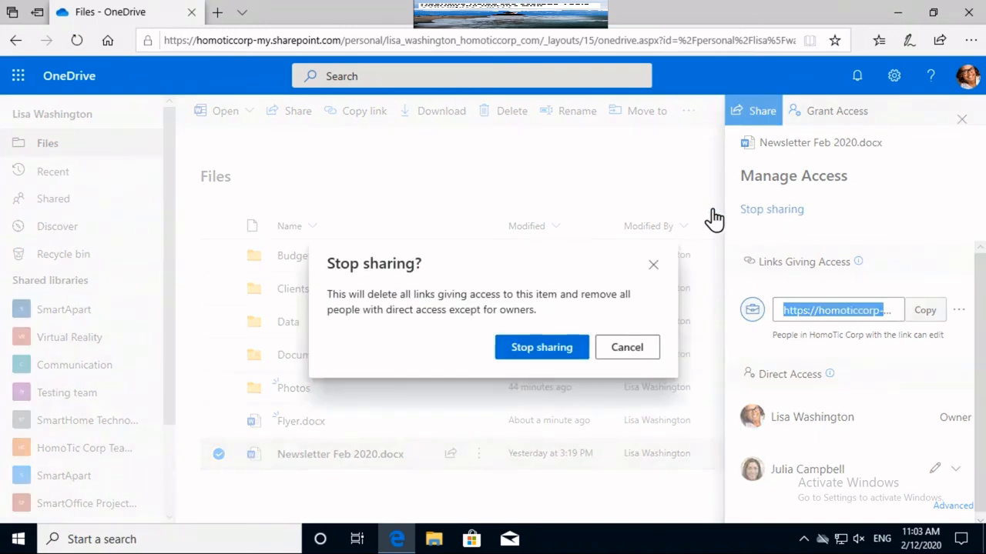
pyautogui.click(524, 353)
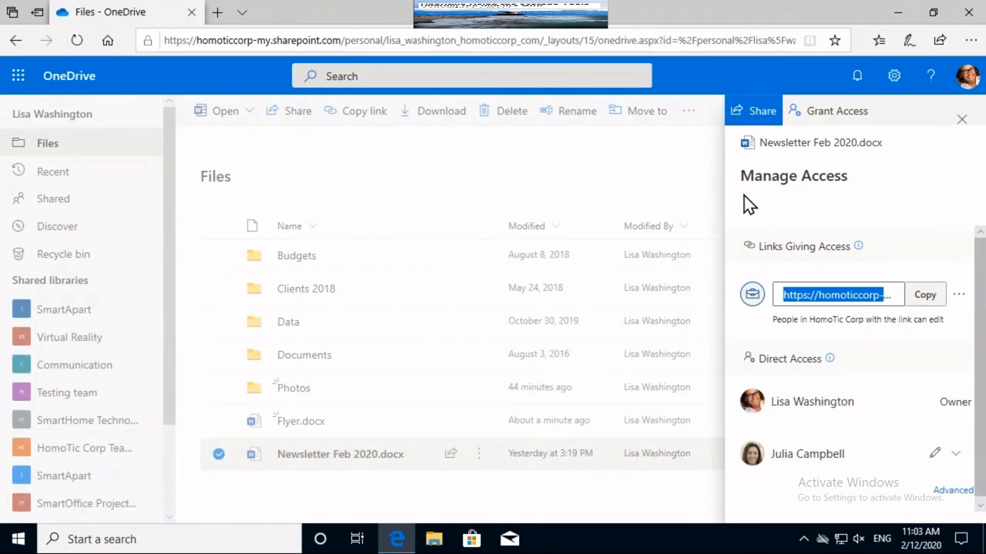
pyautogui.click(959, 122)
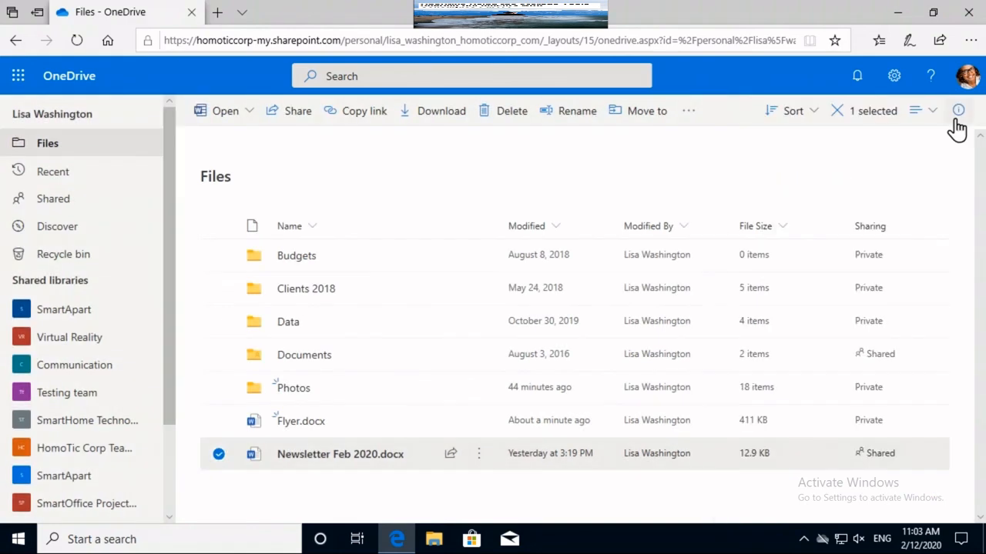